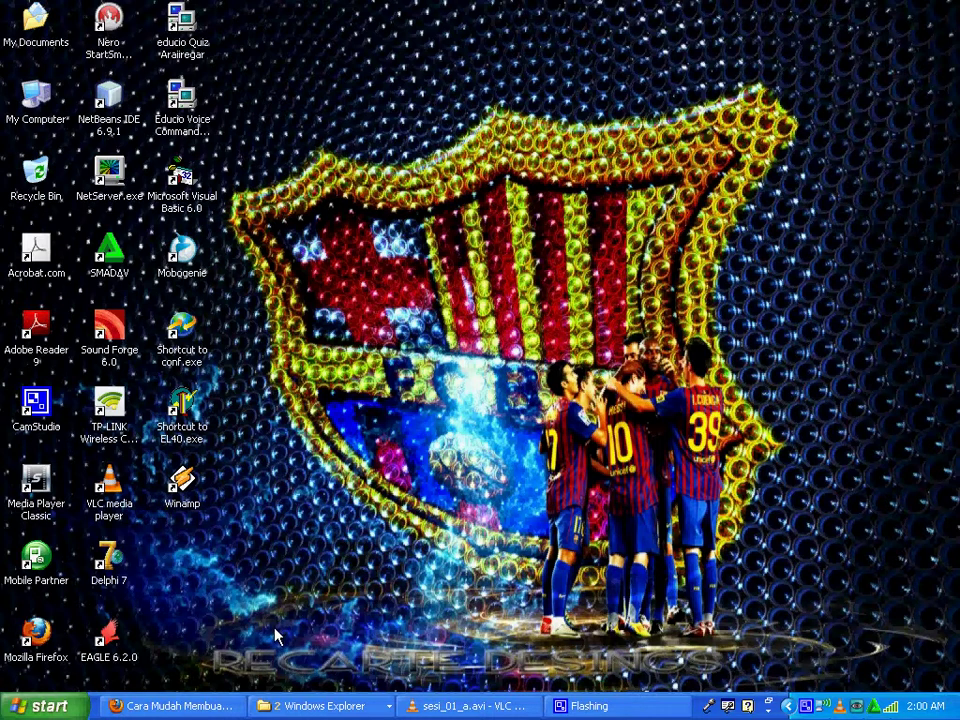
- Launch Educio_laboratorium_bahasa from Start > All Programs and dismiss the Task Manager error
{"action": "left_click", "coordinate": [60, 707]}
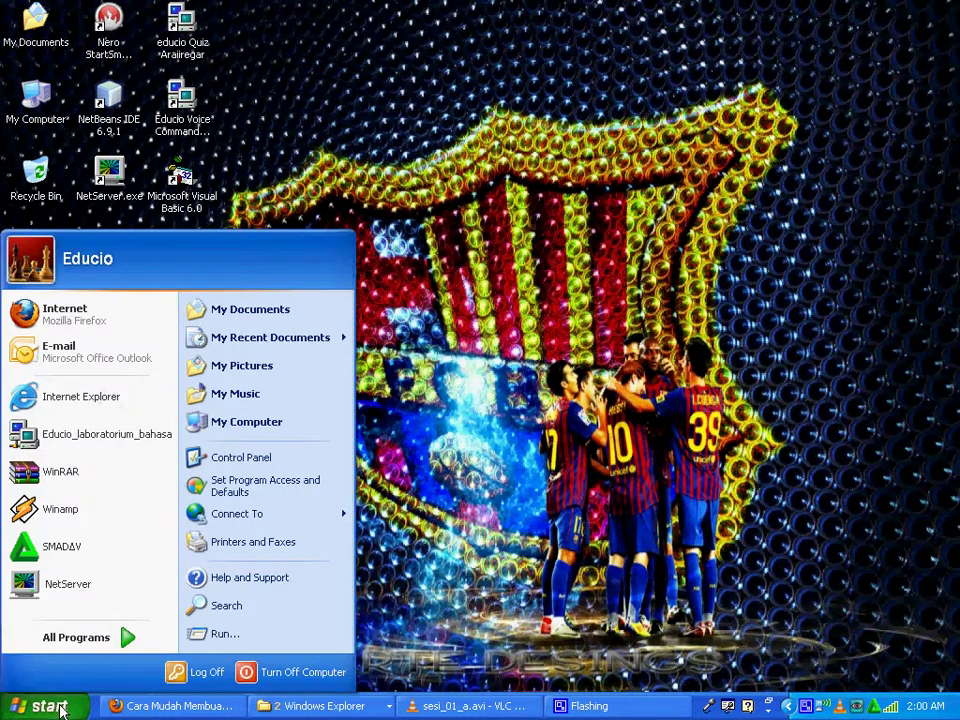
{"action": "mouse_move", "coordinate": [79, 645]}
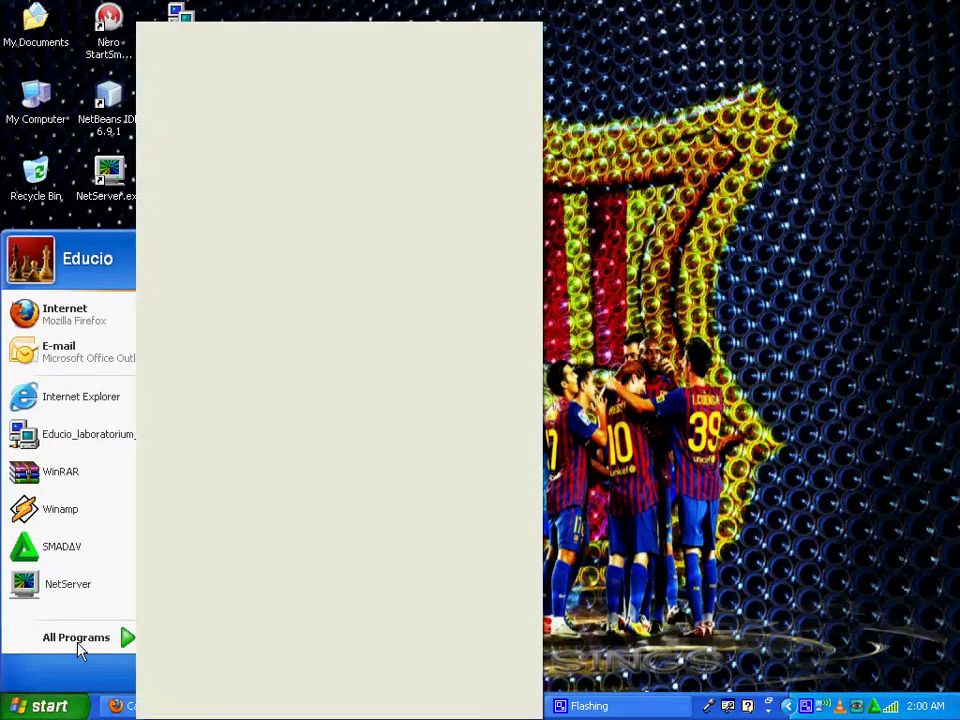
{"action": "mouse_move", "coordinate": [210, 650]}
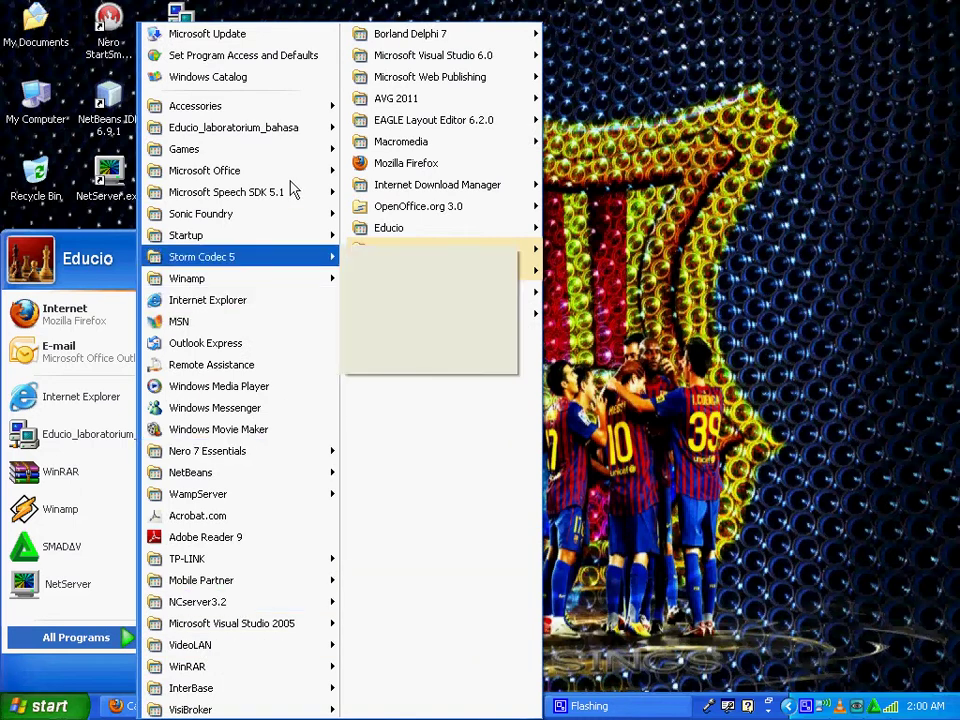
{"action": "mouse_move", "coordinate": [288, 139]}
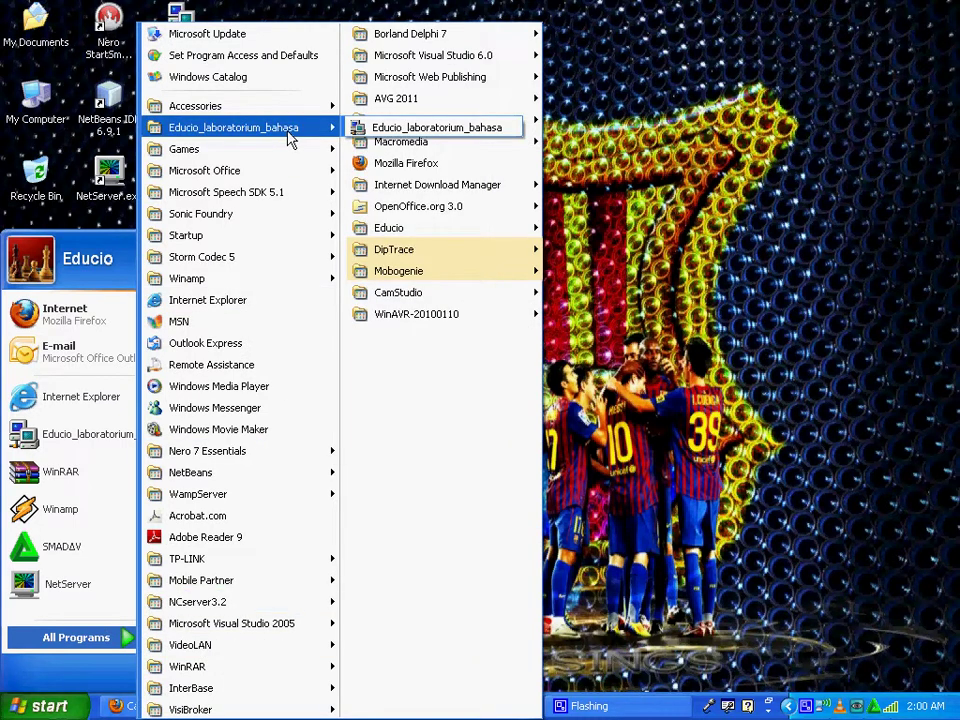
{"action": "left_click", "coordinate": [445, 128]}
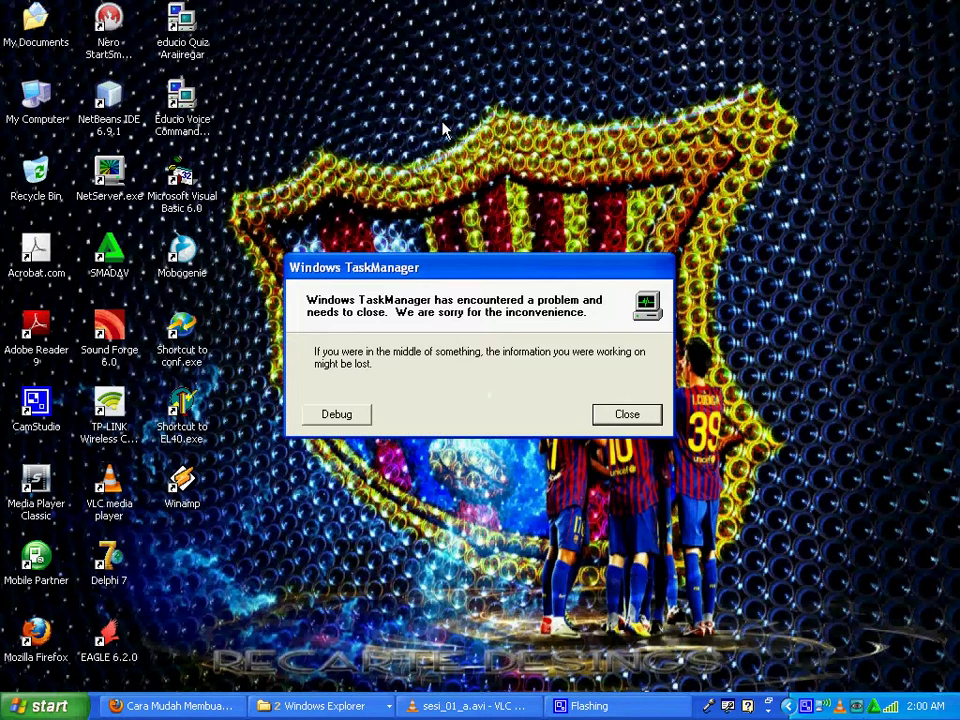
{"action": "left_click", "coordinate": [625, 414]}
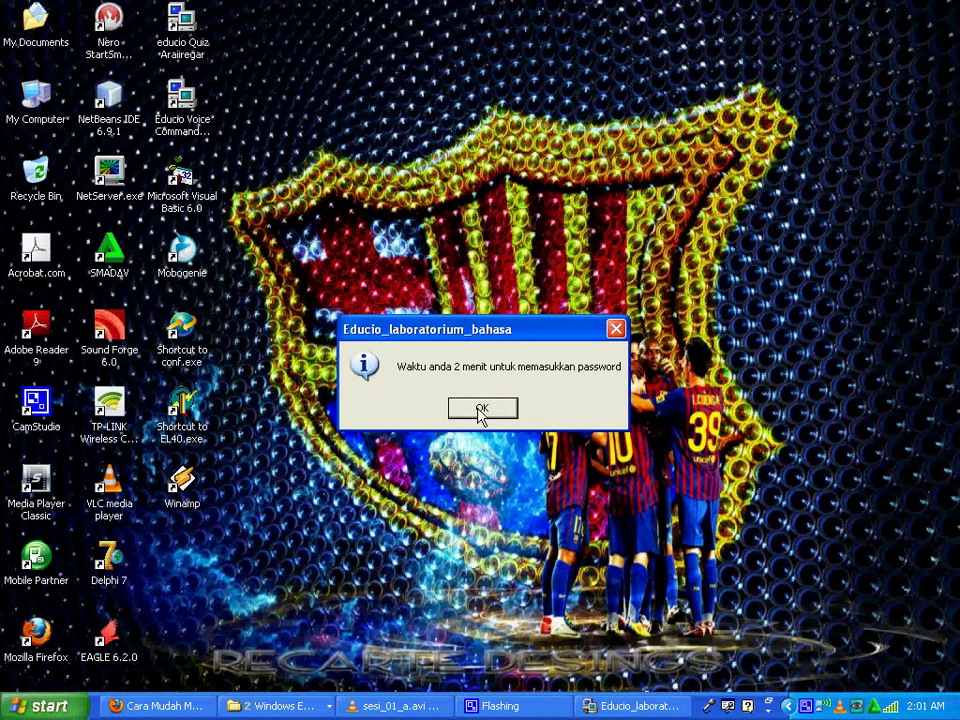
{"action": "left_click_drag", "start_coordinate": [480, 412], "coordinate": [430, 412]}
- Acknowledge the two-minute password notice so the hardware check runs
{"action": "left_click", "coordinate": [487, 415]}
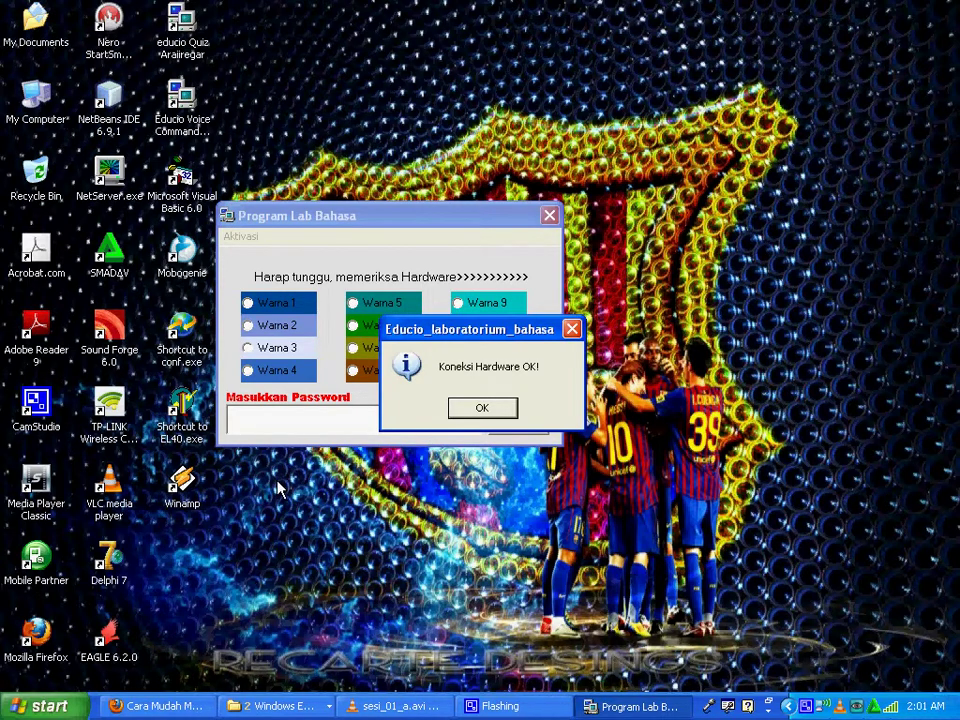
- Dismiss Koneksi Hardware OK!, then enter the password in Masukkan Password and submit
{"action": "left_click", "coordinate": [481, 408]}
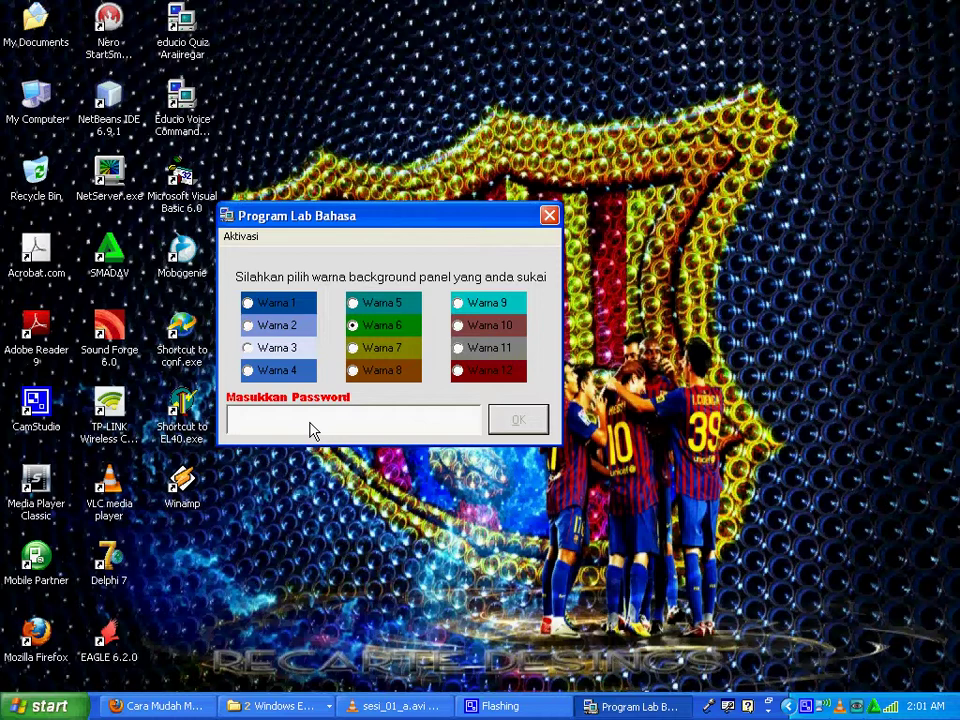
{"action": "type", "text": "##"}
{"action": "left_click", "coordinate": [519, 421]}
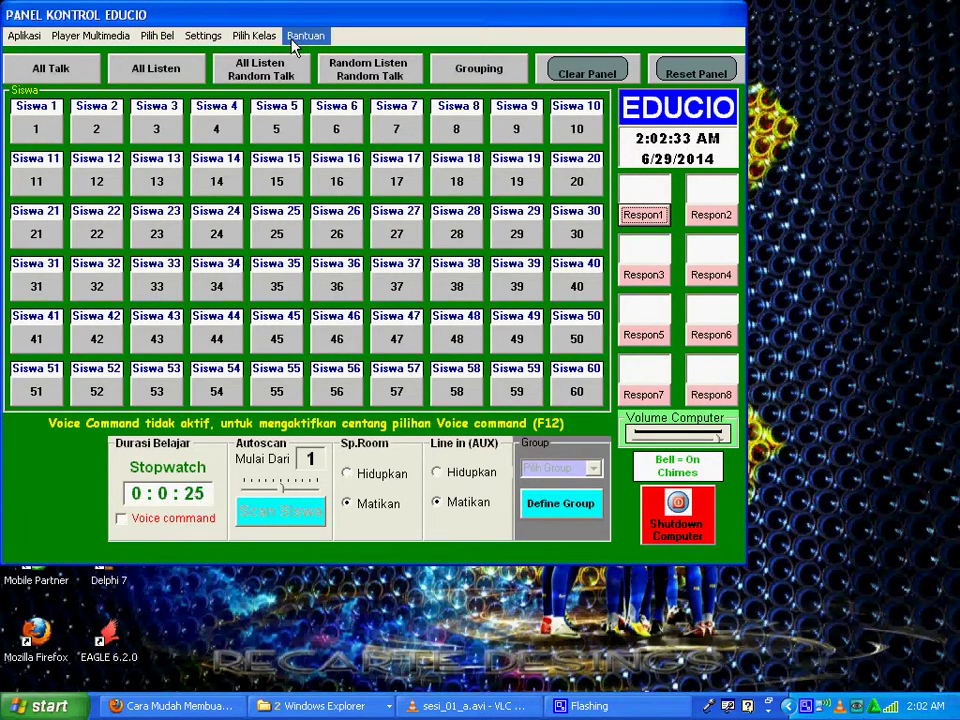
- Open the Aplikasi menu on PANEL KONTROL EDUCIO to list launchable applications
{"action": "left_click", "coordinate": [22, 38]}
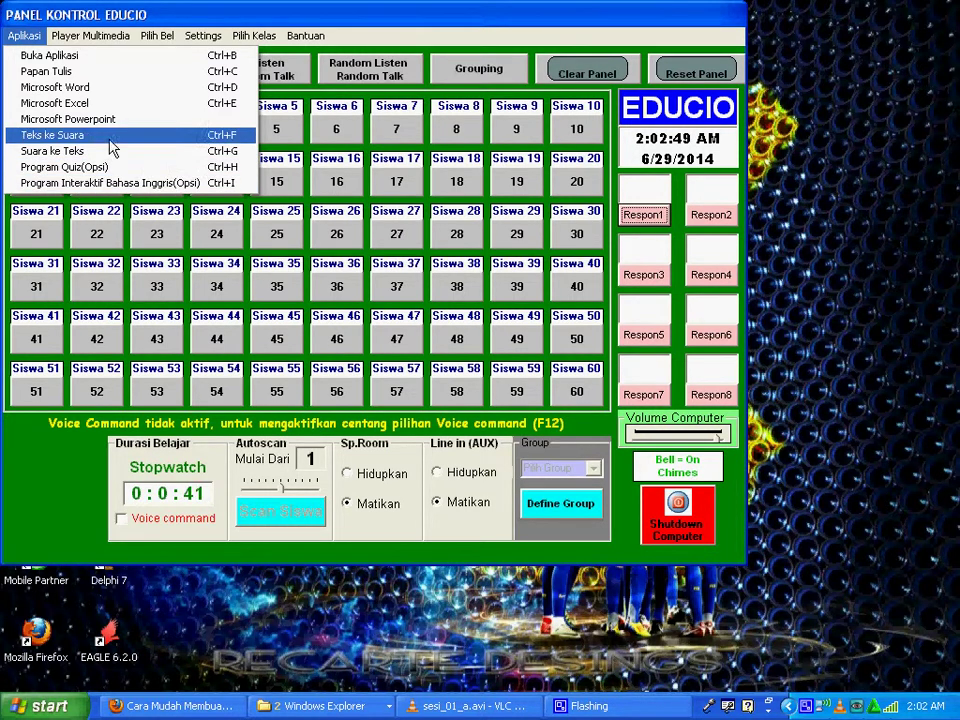
{"action": "mouse_move", "coordinate": [72, 32]}
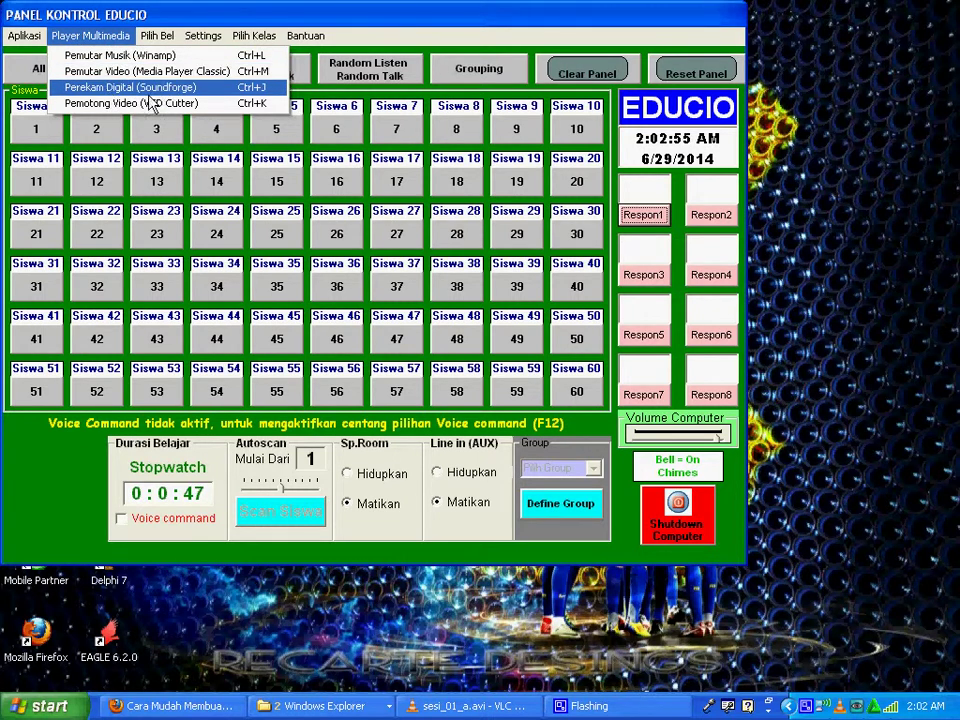
- Browse the Player Multimedia, Pilih Bel, Settings, Pilih Kelas and Bantuan menus
{"action": "mouse_move", "coordinate": [168, 42]}
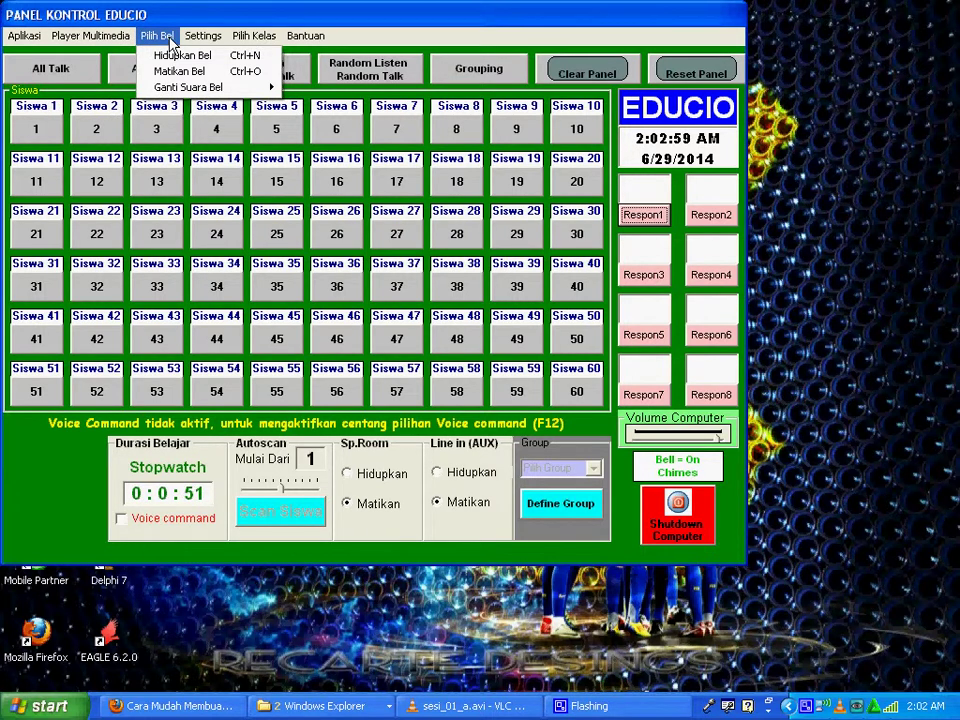
{"action": "mouse_move", "coordinate": [200, 44]}
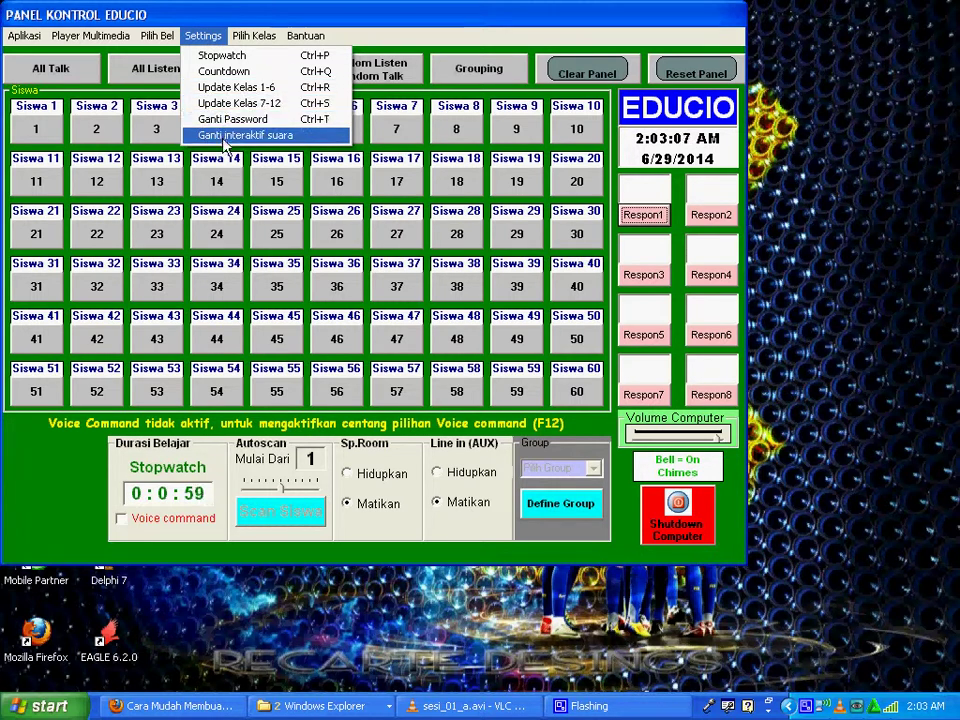
{"action": "mouse_move", "coordinate": [262, 36]}
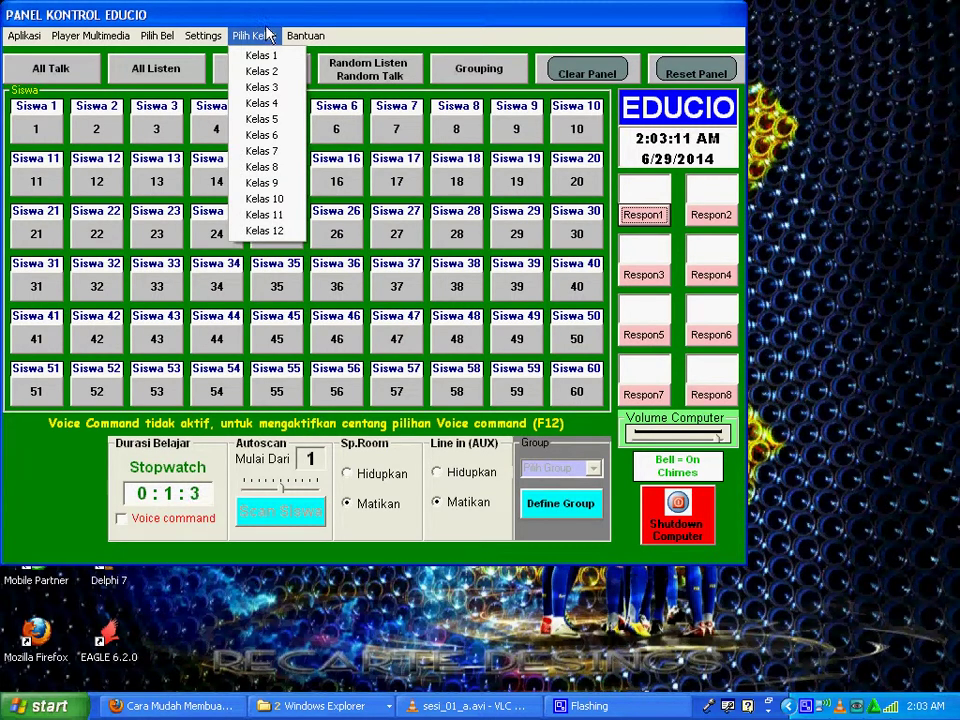
{"action": "mouse_move", "coordinate": [300, 36]}
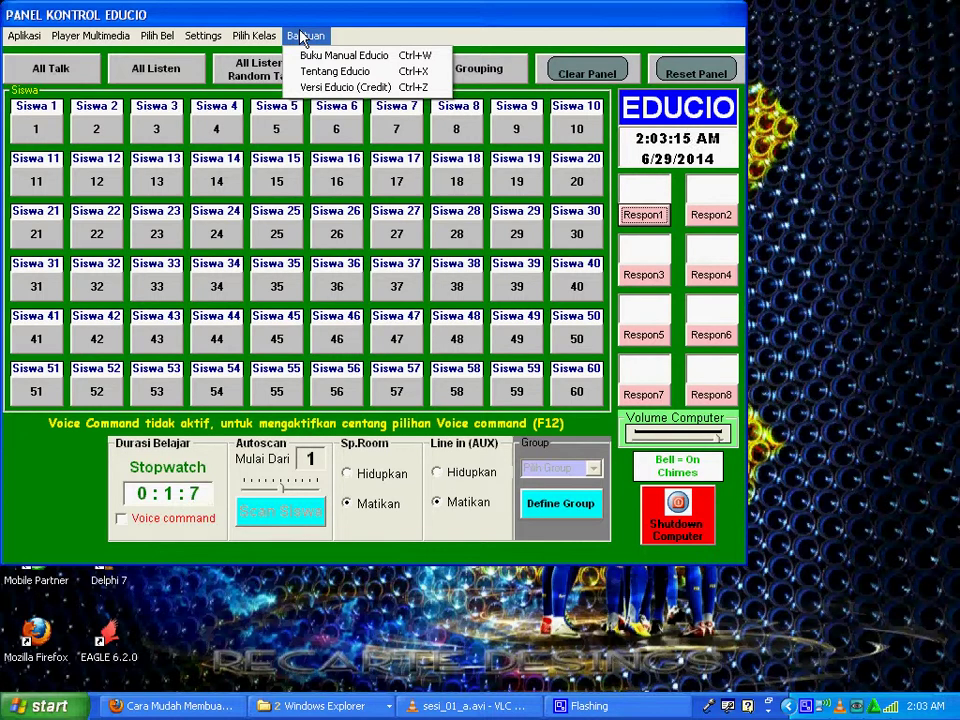
- Open Bantuan > Buku Manual Educio, confirm the Manual Book prompt and start the slides
{"action": "left_click", "coordinate": [348, 62]}
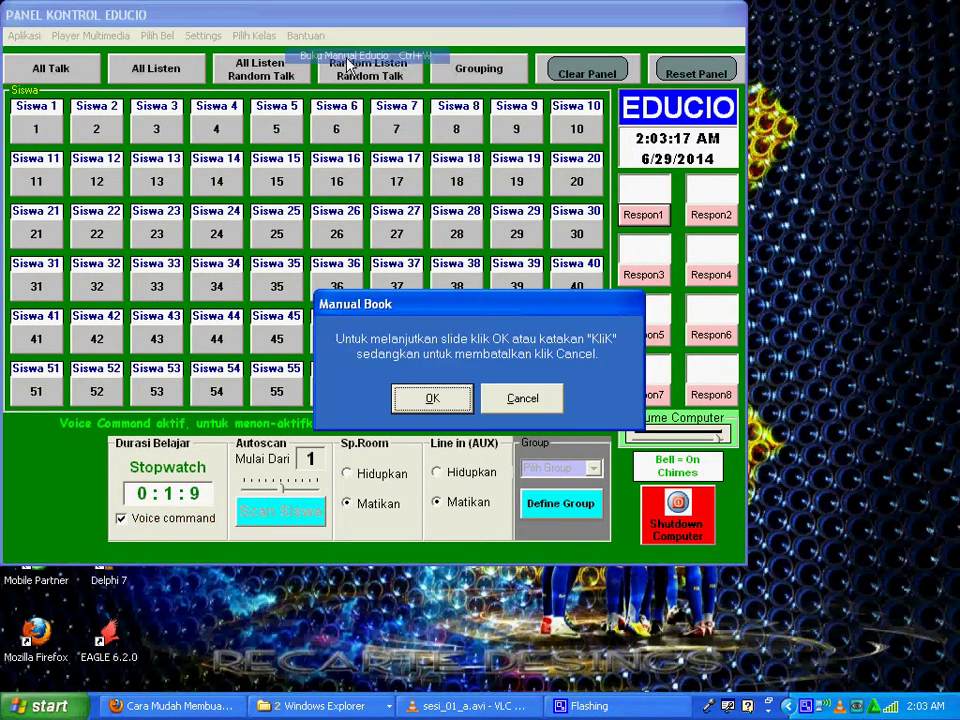
{"action": "left_click", "coordinate": [432, 398]}
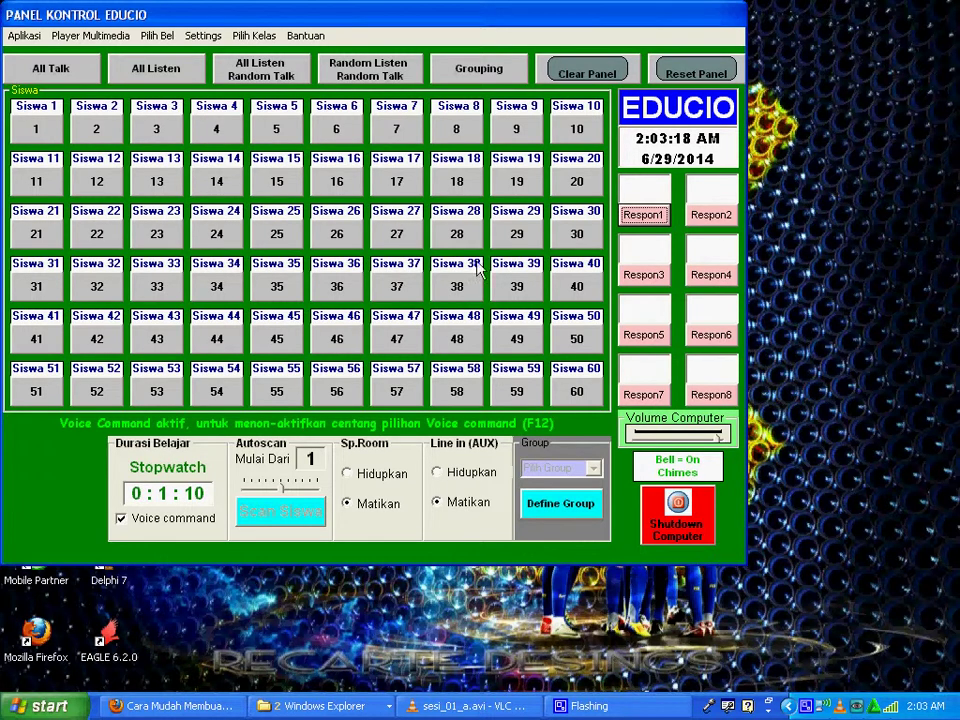
{"action": "left_click", "coordinate": [309, 37]}
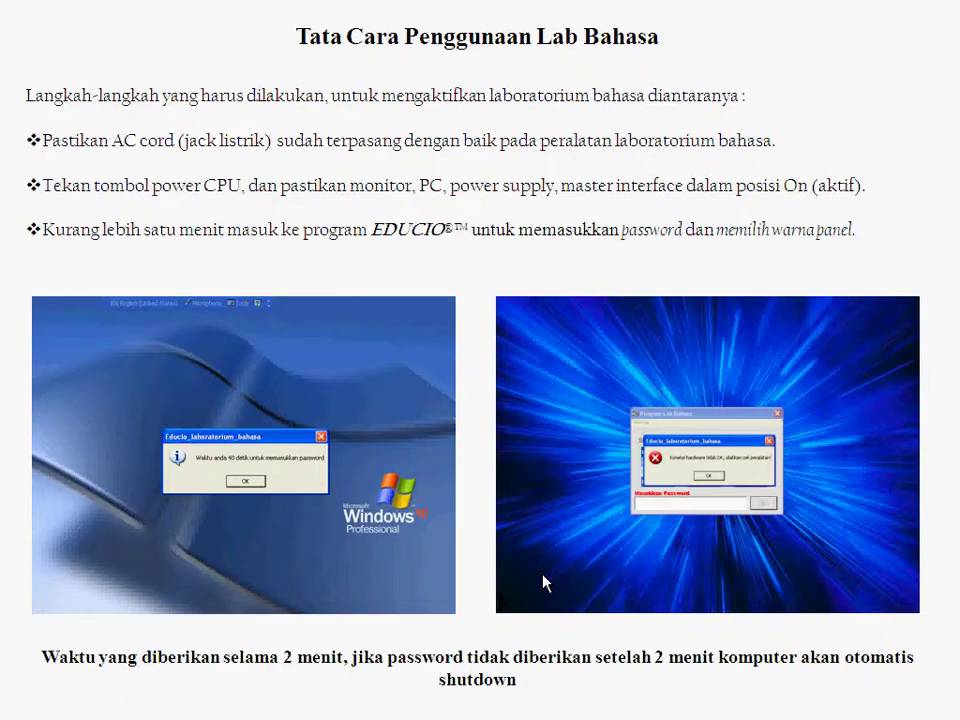
- Page through the manual slides until the slideshow closes, then switch the class to All Talk
{"action": "left_click", "coordinate": [545, 583]}
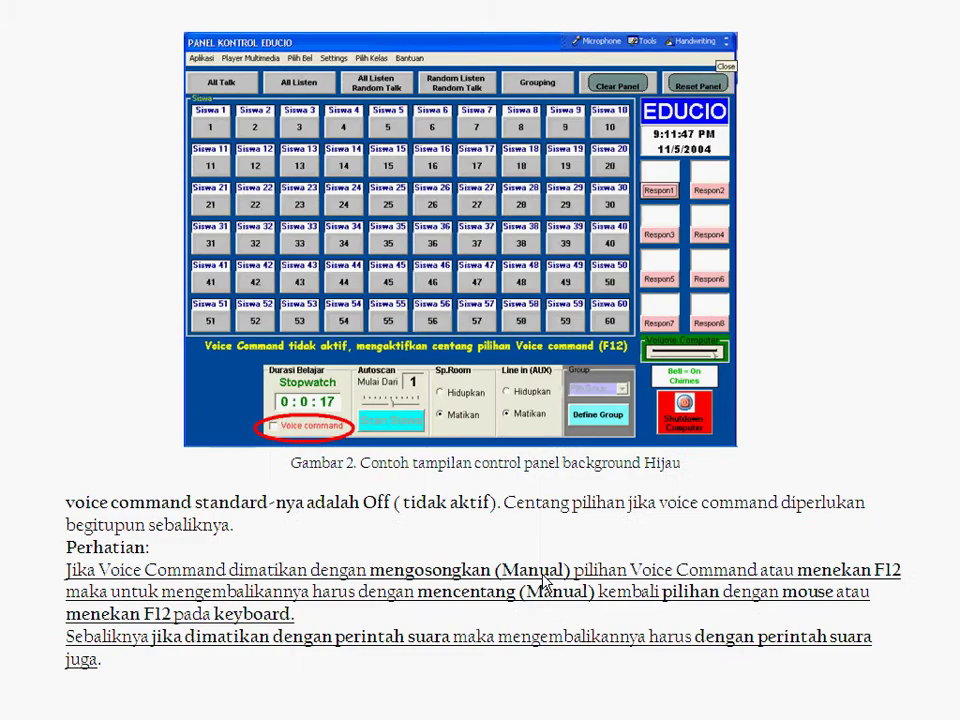
{"action": "left_click", "coordinate": [545, 583]}
{"action": "left_click", "coordinate": [545, 583]}
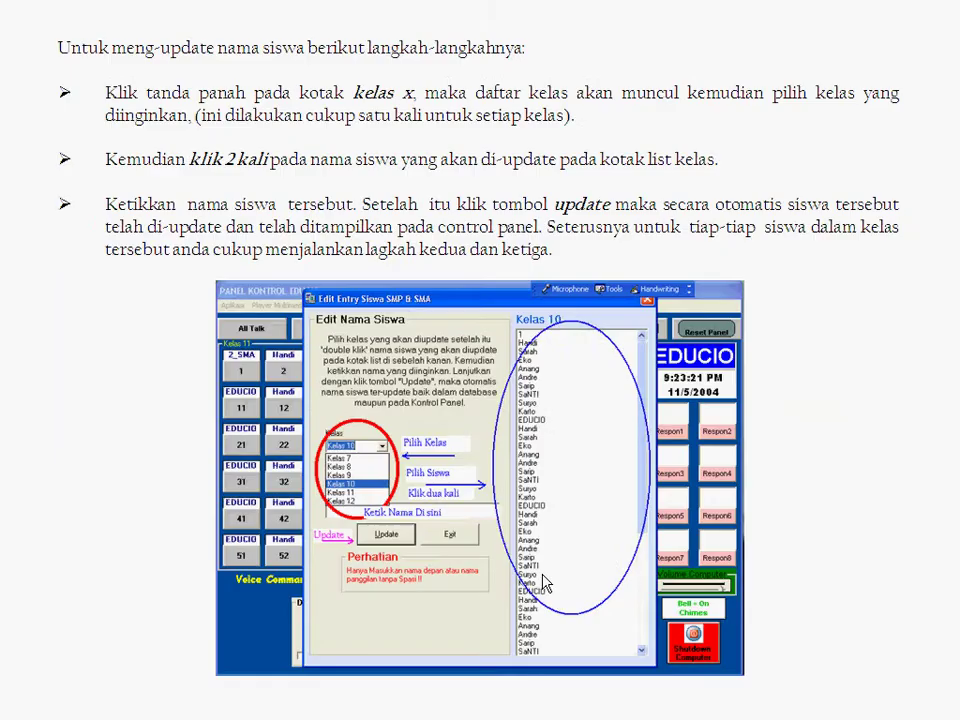
{"action": "left_click", "coordinate": [545, 583]}
{"action": "left_click", "coordinate": [545, 583]}
{"action": "left_click", "coordinate": [545, 583]}
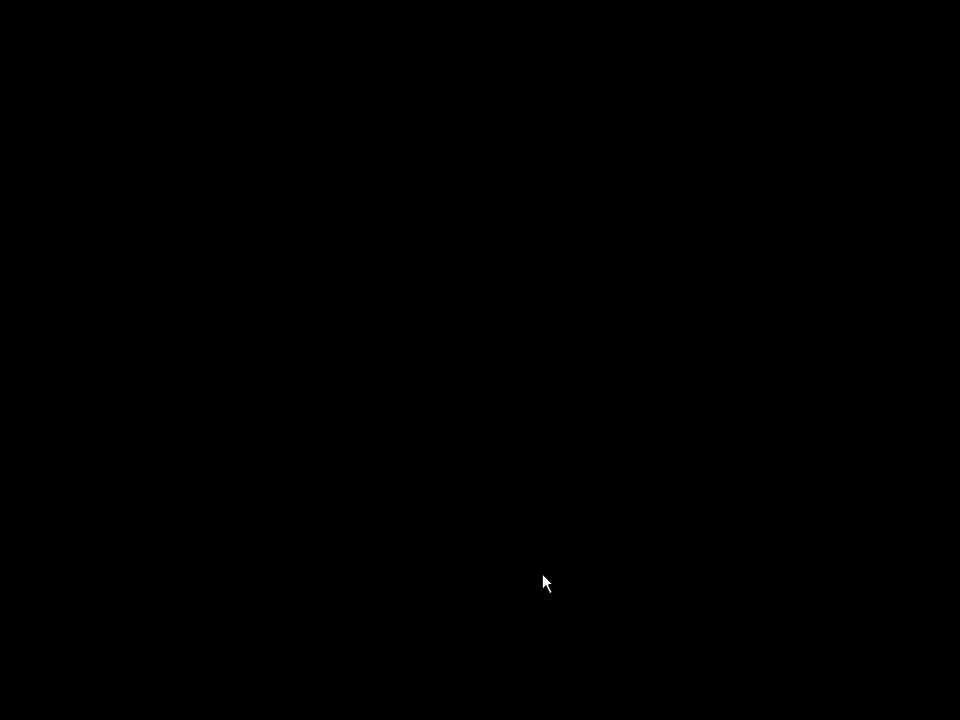
{"action": "left_click", "coordinate": [542, 581]}
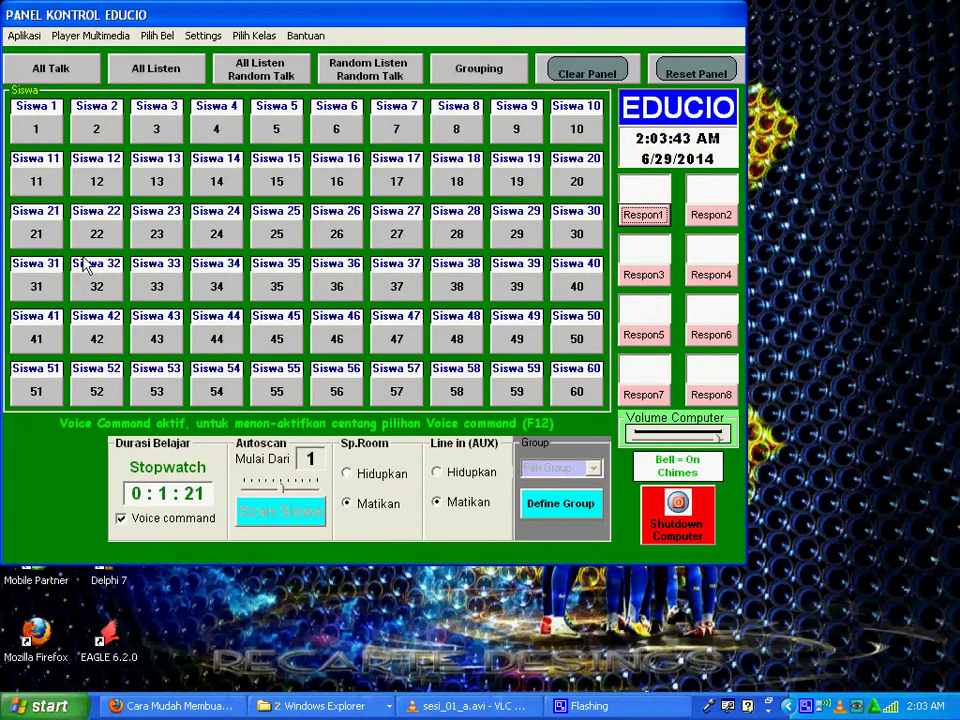
{"action": "left_click", "coordinate": [54, 76]}
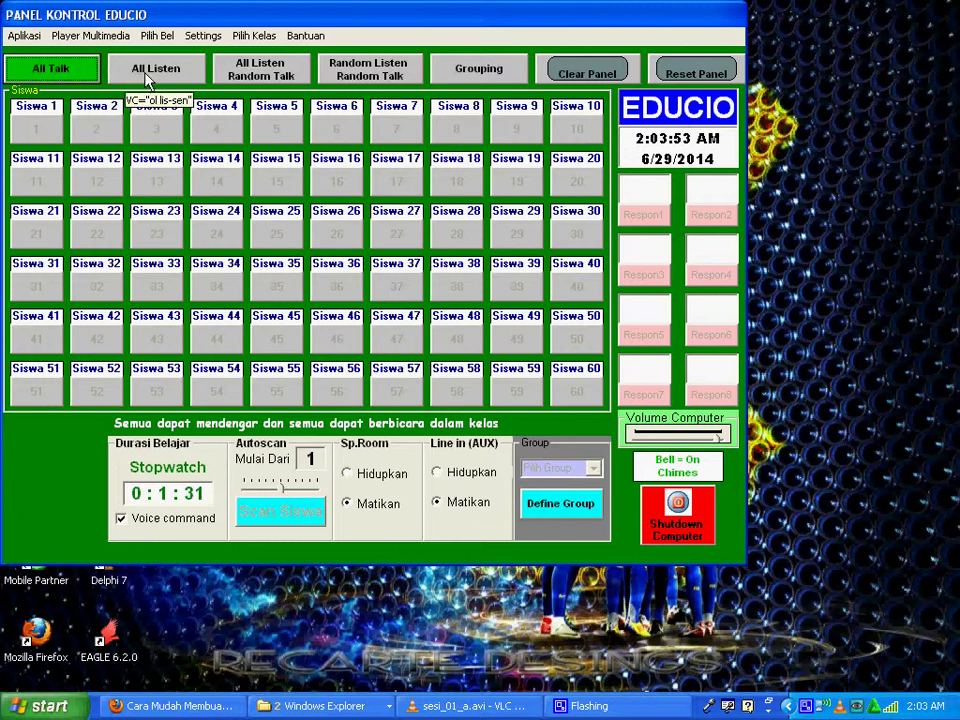
- Turn off Voice command and try All Listen, All Listen Random Talk, Random Listen Random Talk, and Grouping modes
{"action": "left_click", "coordinate": [123, 519]}
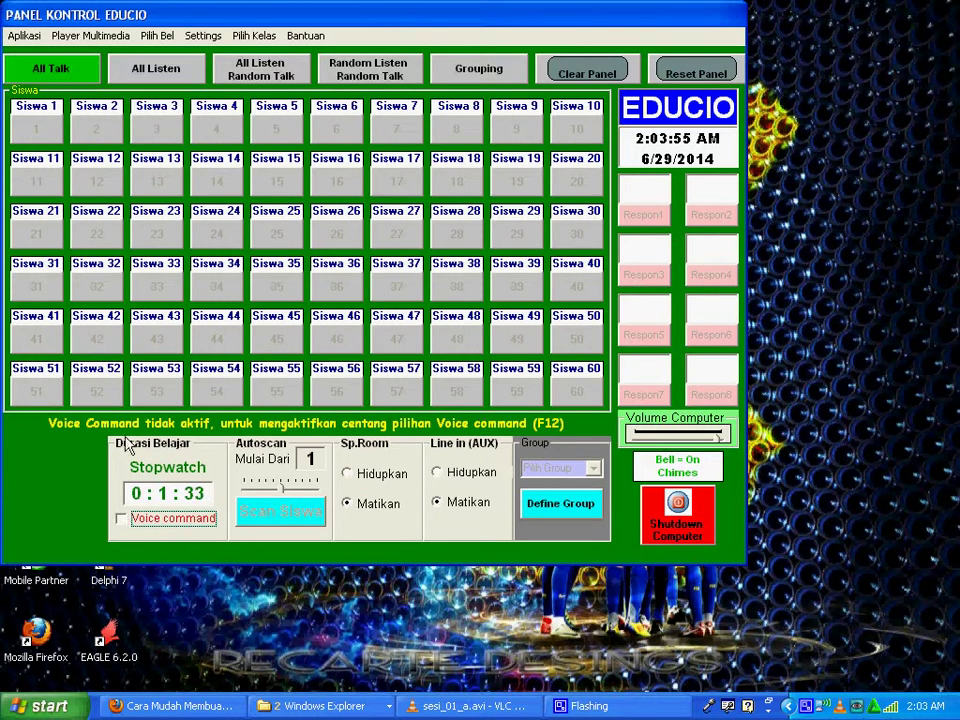
{"action": "left_click", "coordinate": [158, 68]}
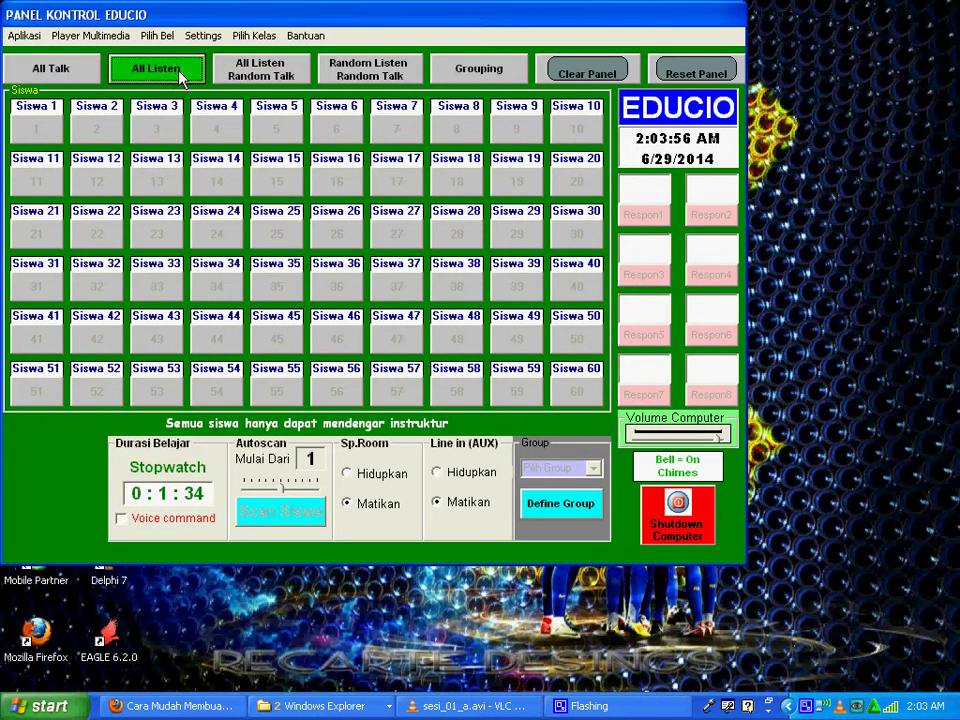
{"action": "left_click", "coordinate": [259, 69]}
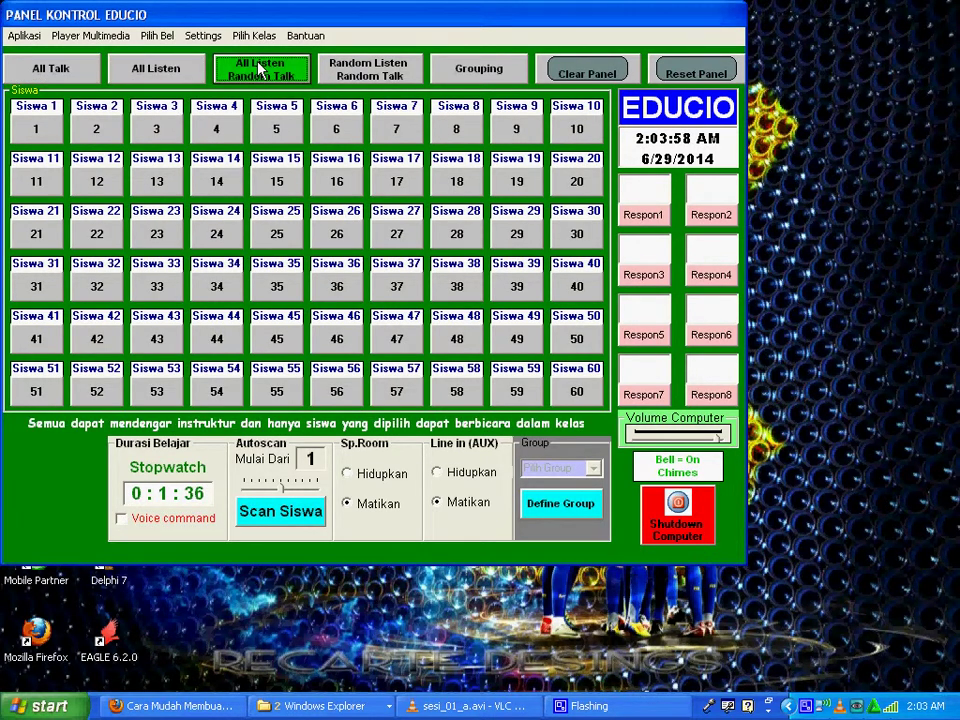
{"action": "left_click", "coordinate": [366, 82]}
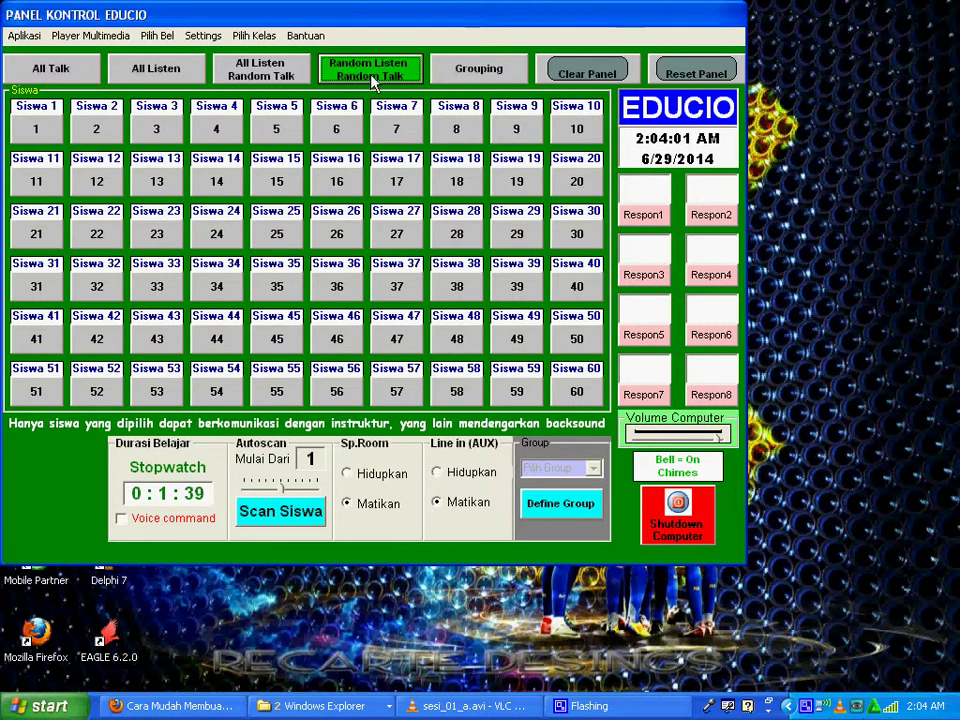
{"action": "left_click", "coordinate": [494, 72]}
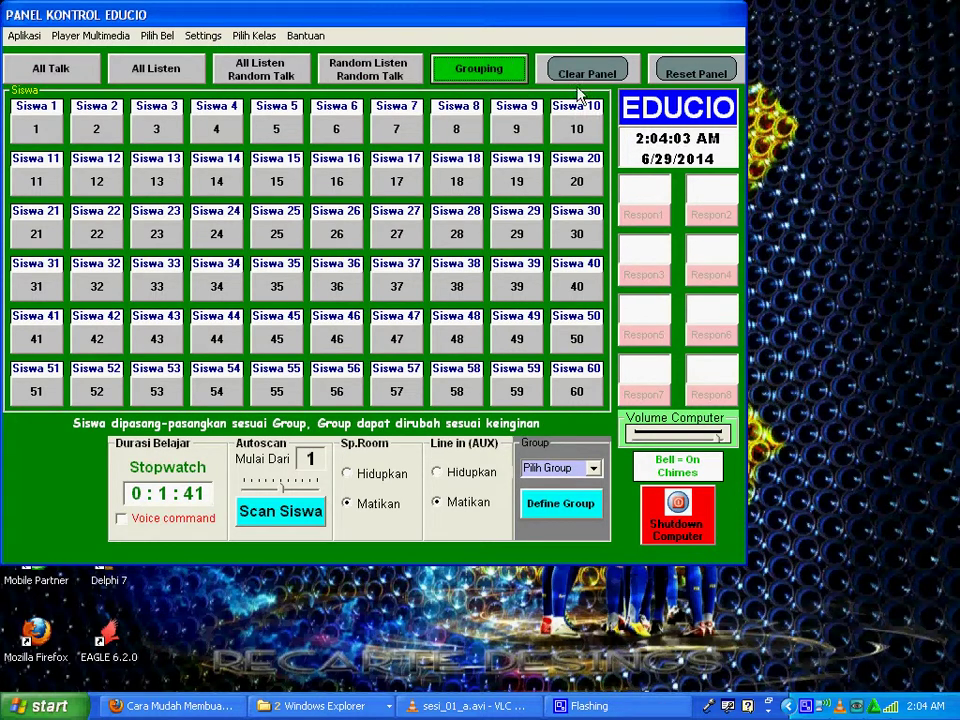
- Reset the panel, then switch back to All Listen Random Talk mode
{"action": "left_click", "coordinate": [706, 73]}
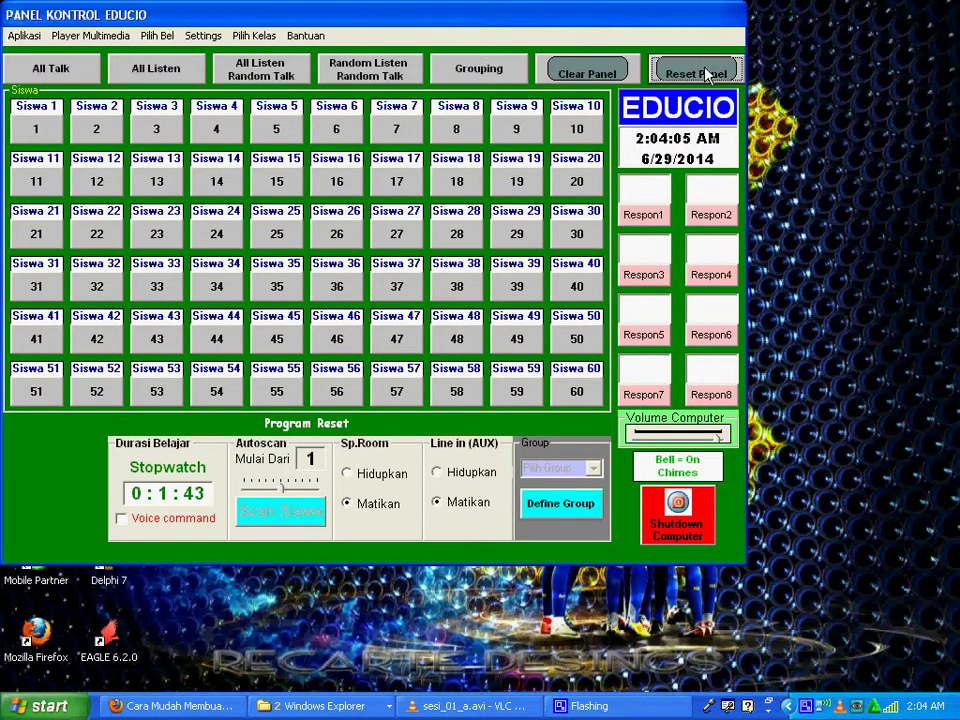
{"action": "left_click", "coordinate": [36, 128]}
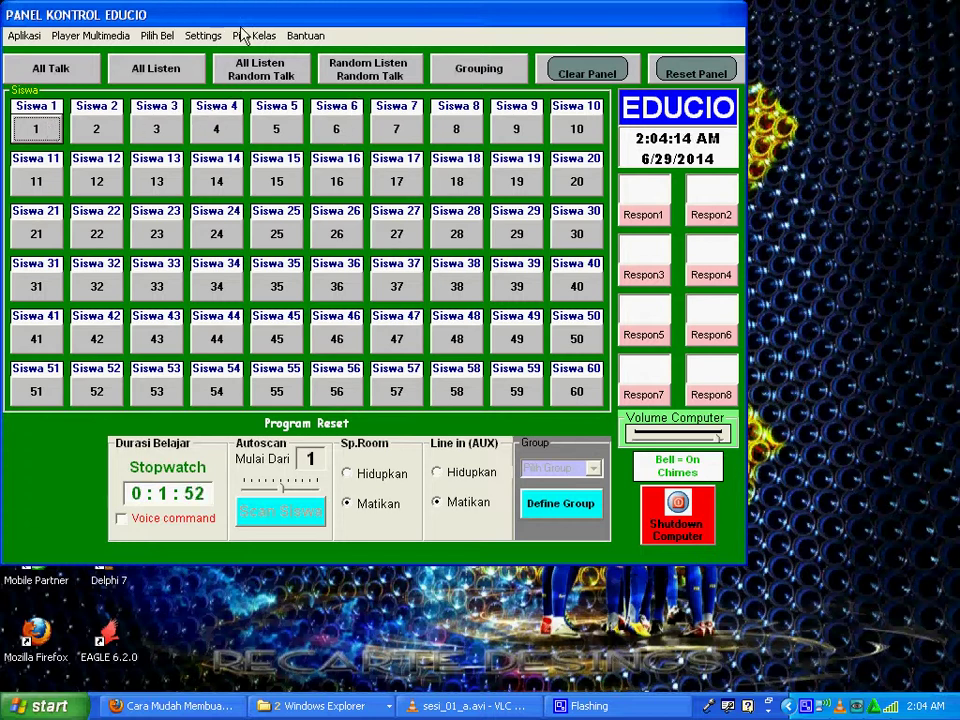
{"action": "left_click", "coordinate": [240, 70]}
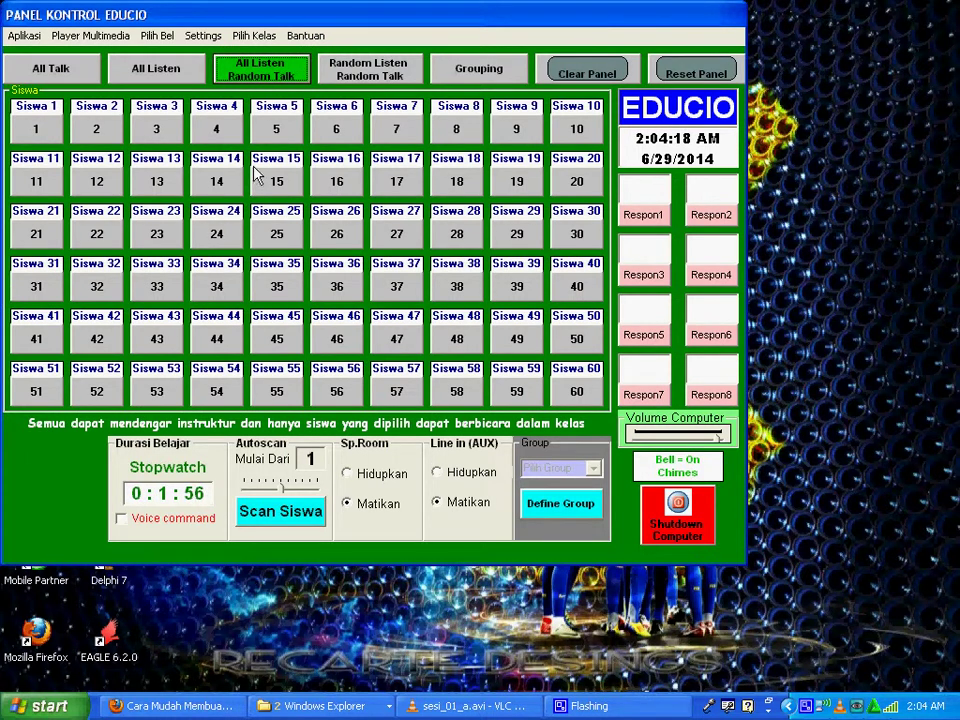
- Switch to Random Listen Random Talk mode and select students 1–6 to talk
{"action": "left_click", "coordinate": [368, 70]}
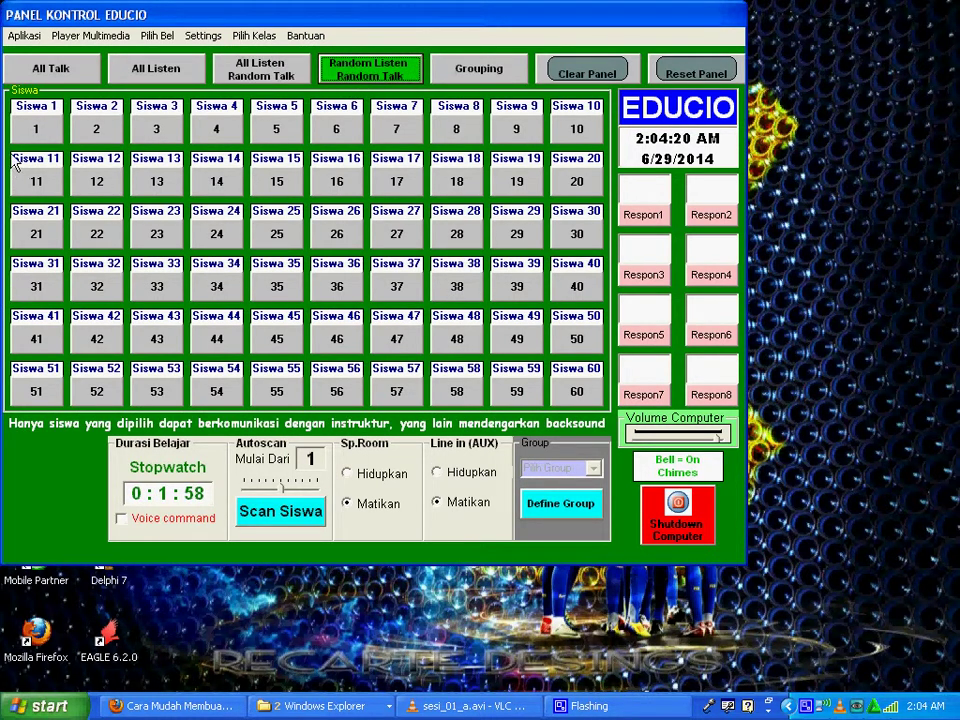
{"action": "left_click", "coordinate": [30, 126]}
{"action": "left_click", "coordinate": [112, 130]}
{"action": "left_click", "coordinate": [158, 132]}
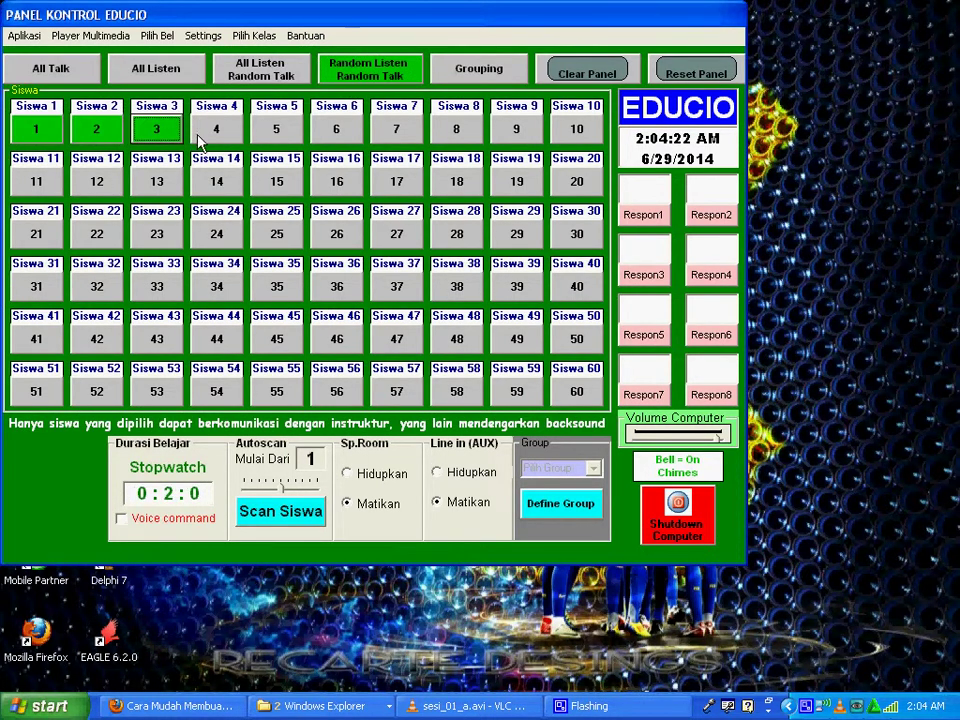
{"action": "left_click", "coordinate": [214, 134]}
{"action": "left_click", "coordinate": [272, 132]}
{"action": "left_click", "coordinate": [336, 132]}
- Select students 7–12 to talk, then reset the panel to clear all selections
{"action": "left_click", "coordinate": [390, 133]}
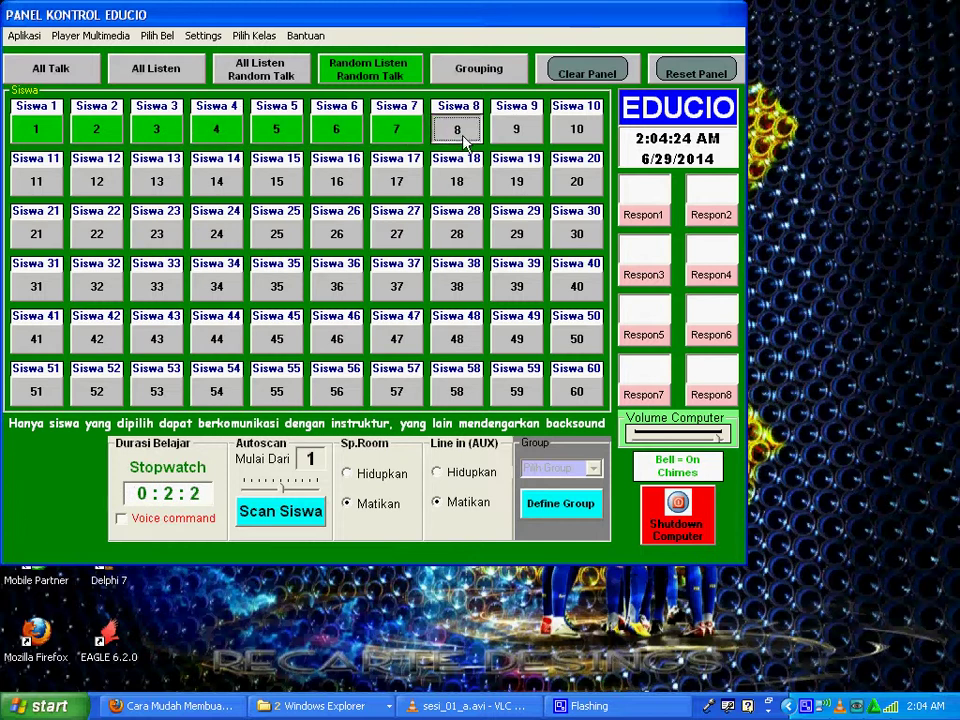
{"action": "left_click", "coordinate": [456, 132]}
{"action": "left_click", "coordinate": [514, 130]}
{"action": "left_click", "coordinate": [577, 145]}
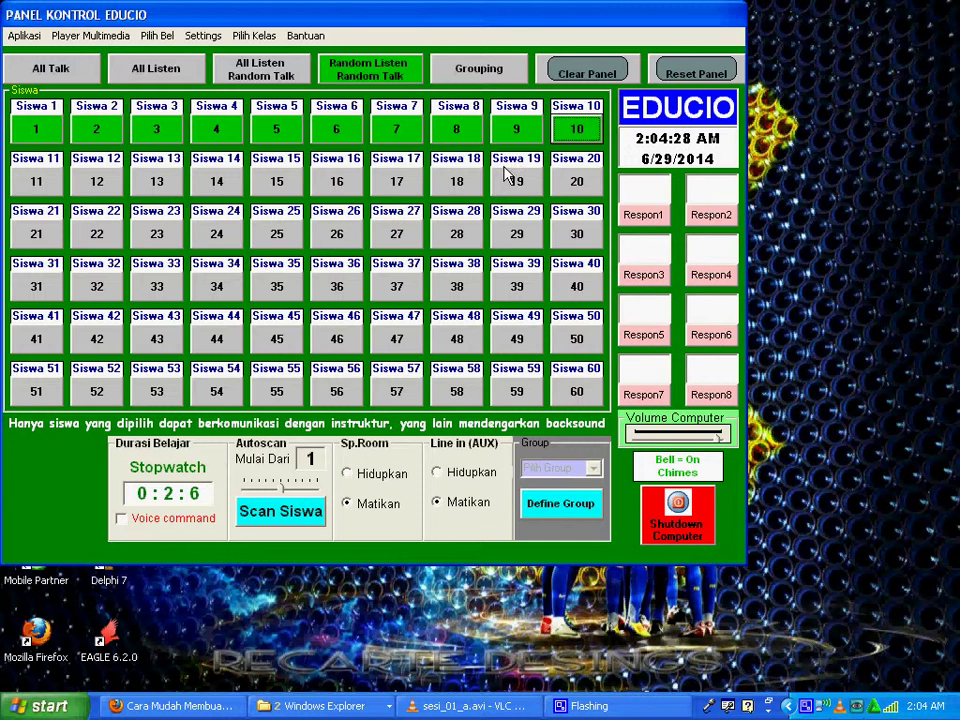
{"action": "left_click", "coordinate": [32, 182]}
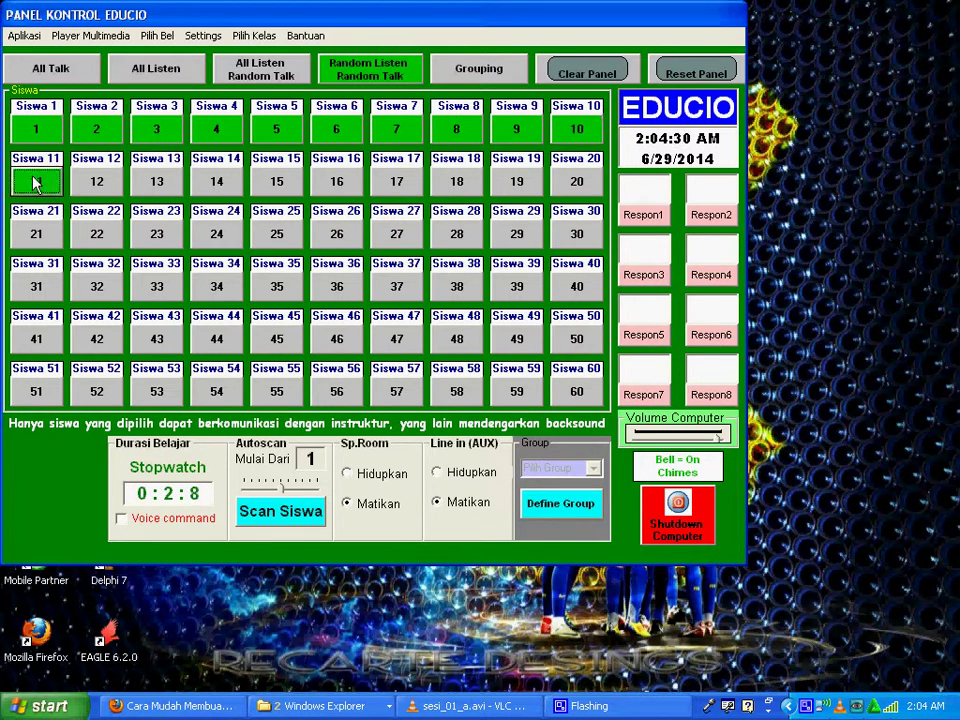
{"action": "left_click", "coordinate": [95, 180]}
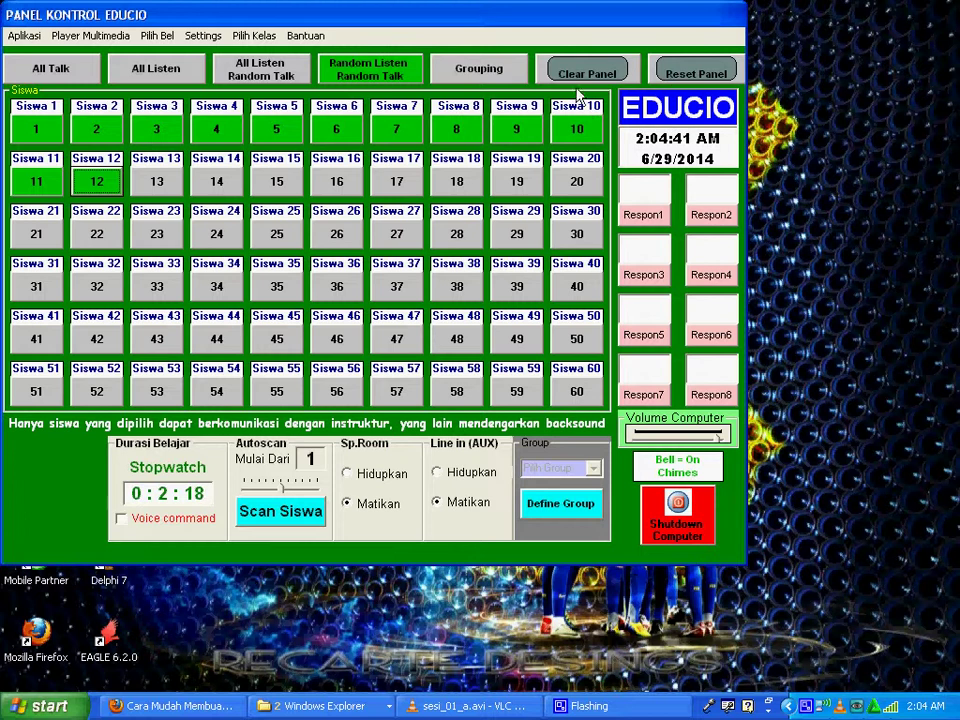
{"action": "left_click", "coordinate": [692, 69]}
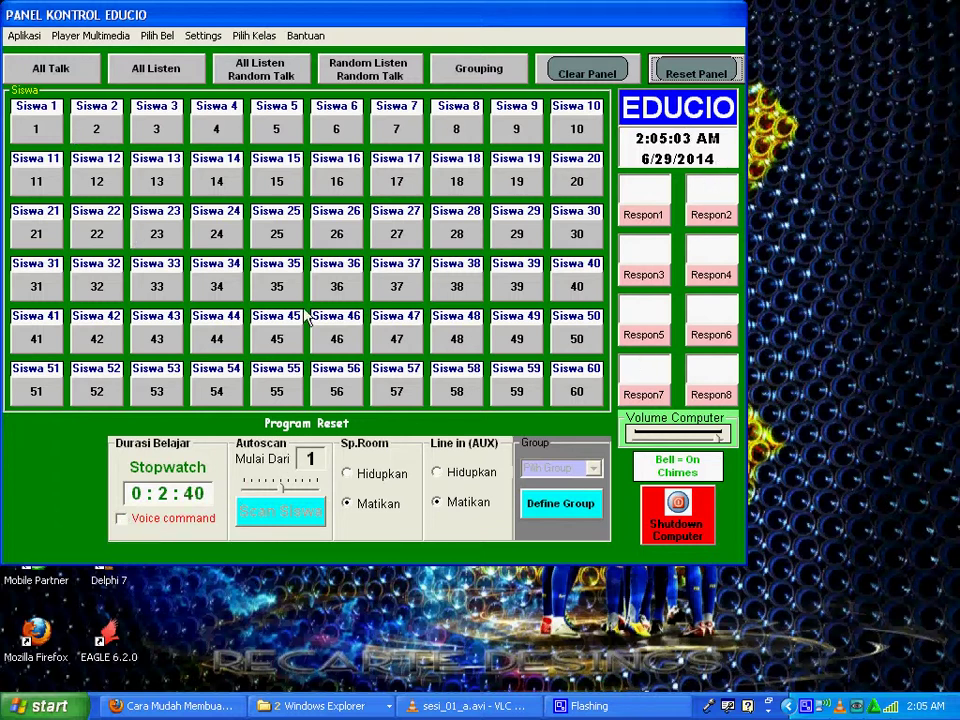
{"action": "left_click", "coordinate": [356, 476]}
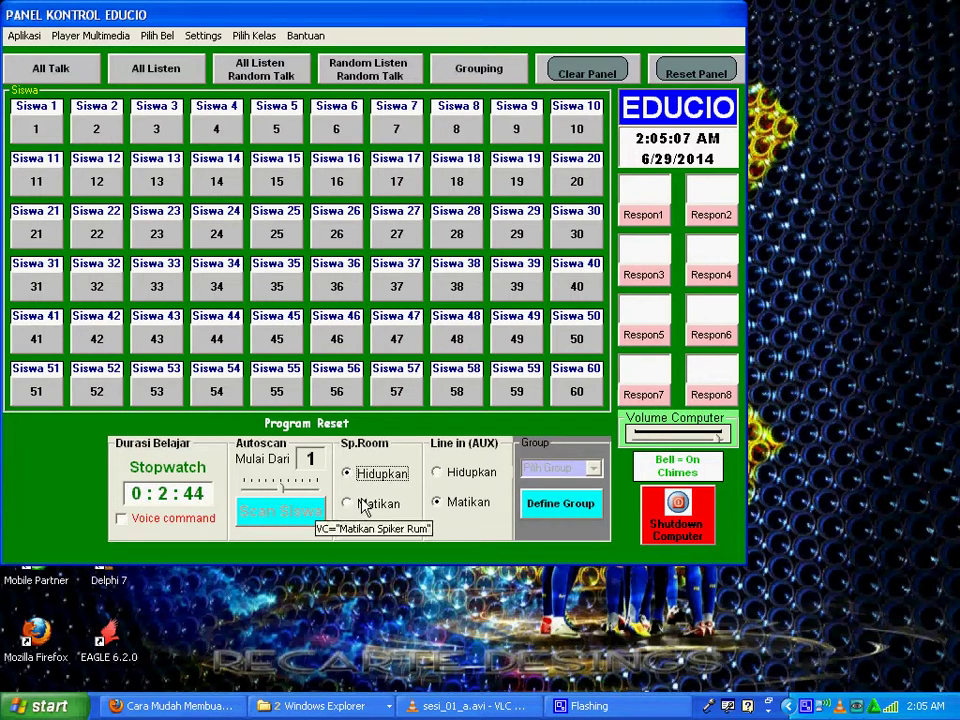
{"action": "left_click", "coordinate": [364, 504]}
{"action": "left_click", "coordinate": [450, 476]}
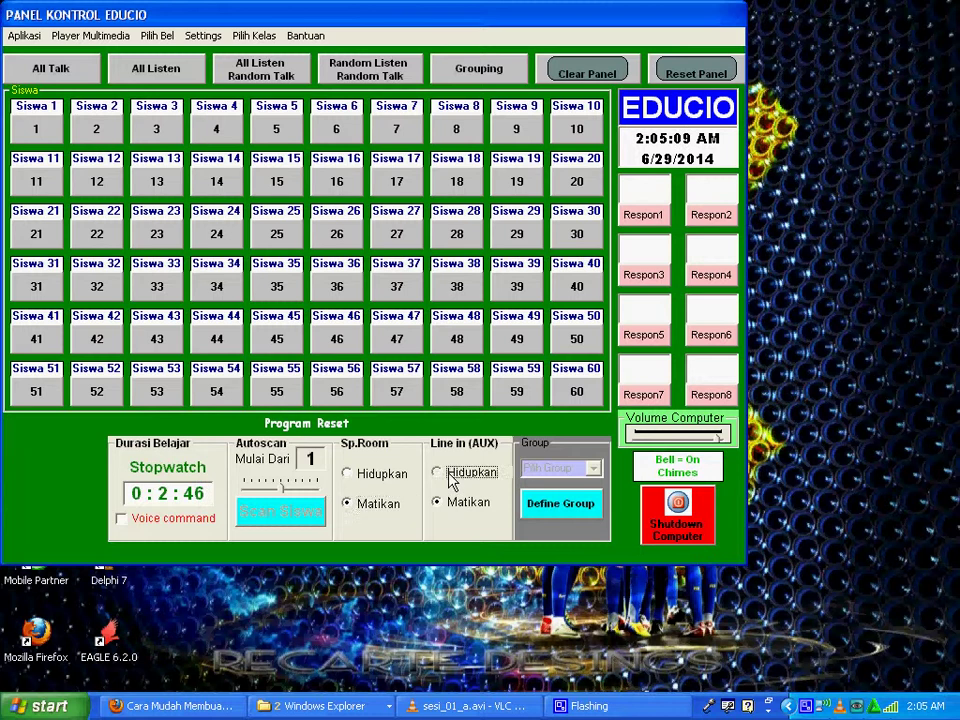
{"action": "left_click", "coordinate": [457, 503]}
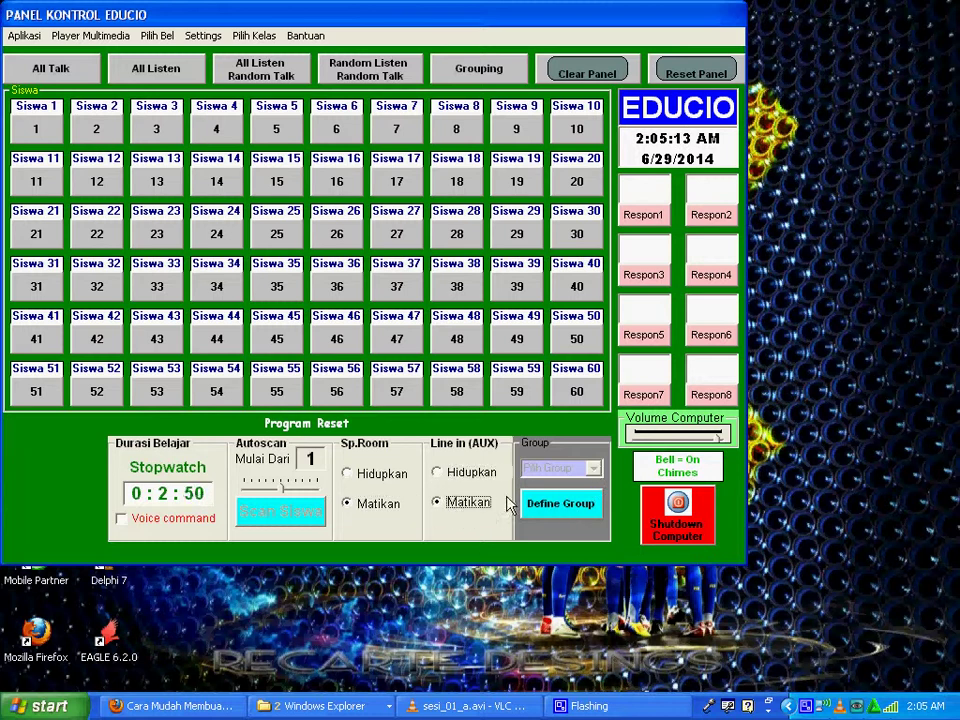
{"action": "left_click", "coordinate": [585, 505]}
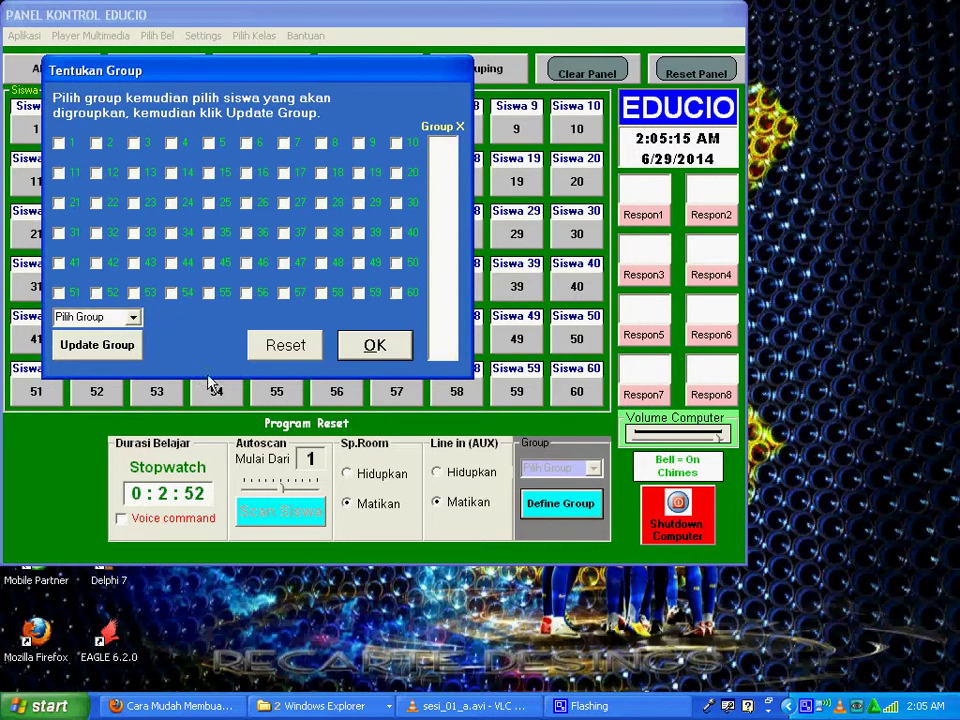
{"action": "left_click", "coordinate": [133, 317]}
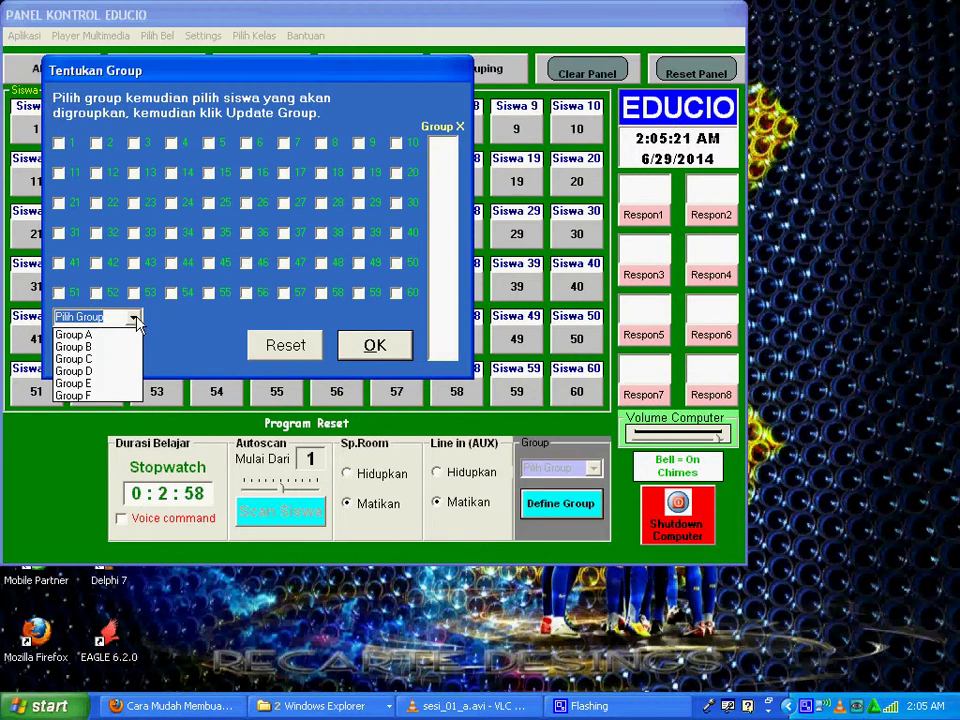
{"action": "left_click", "coordinate": [134, 318]}
{"action": "left_click", "coordinate": [377, 352]}
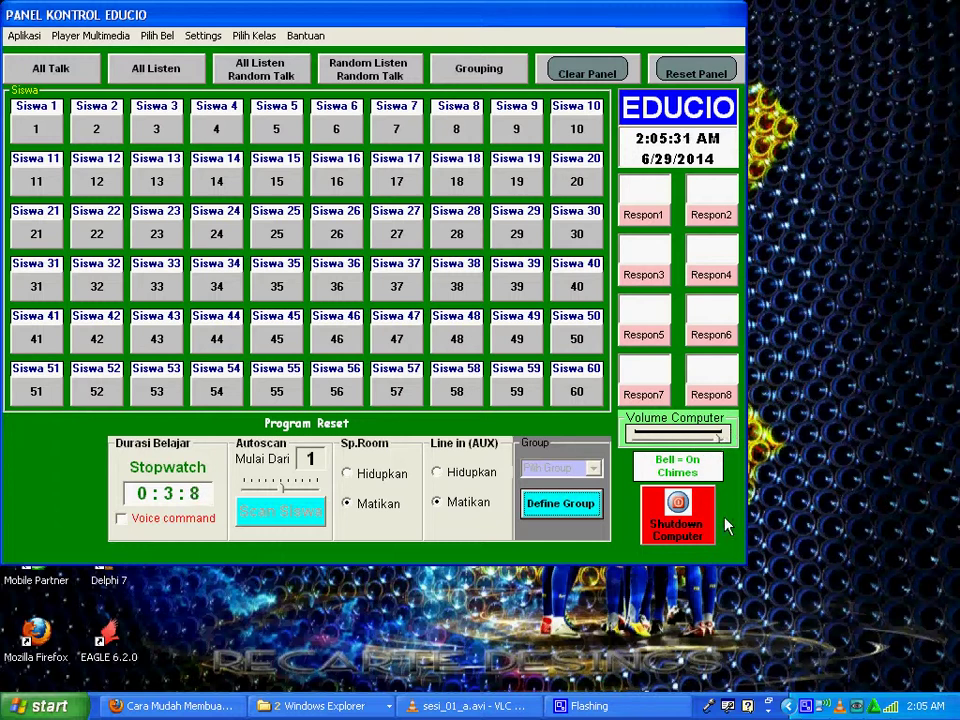
{"action": "left_click", "coordinate": [789, 706]}
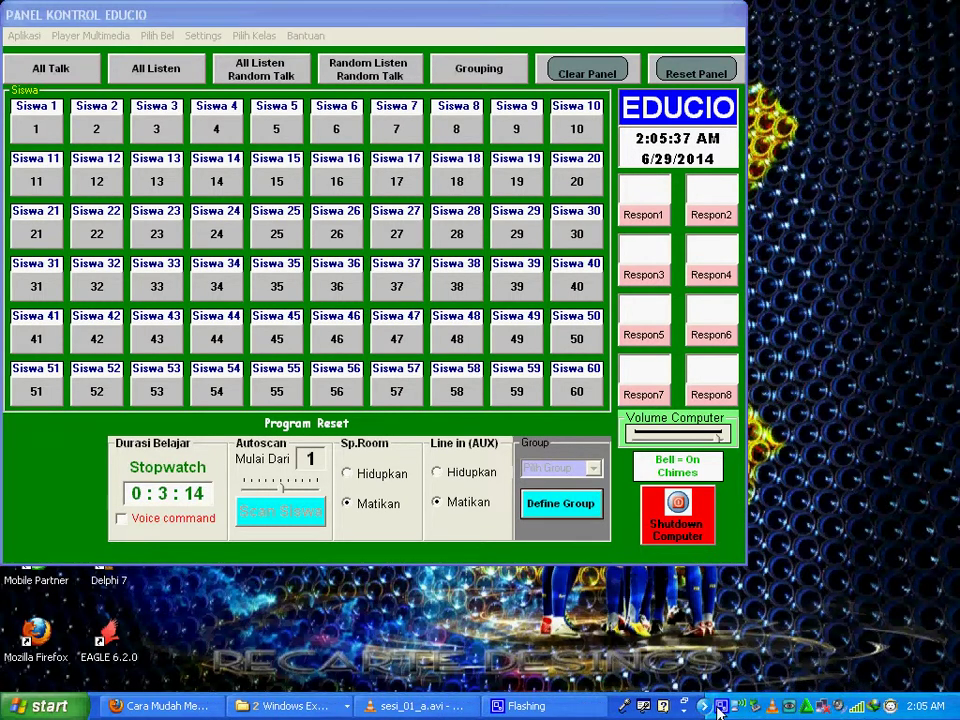
{"action": "left_click", "coordinate": [684, 492]}
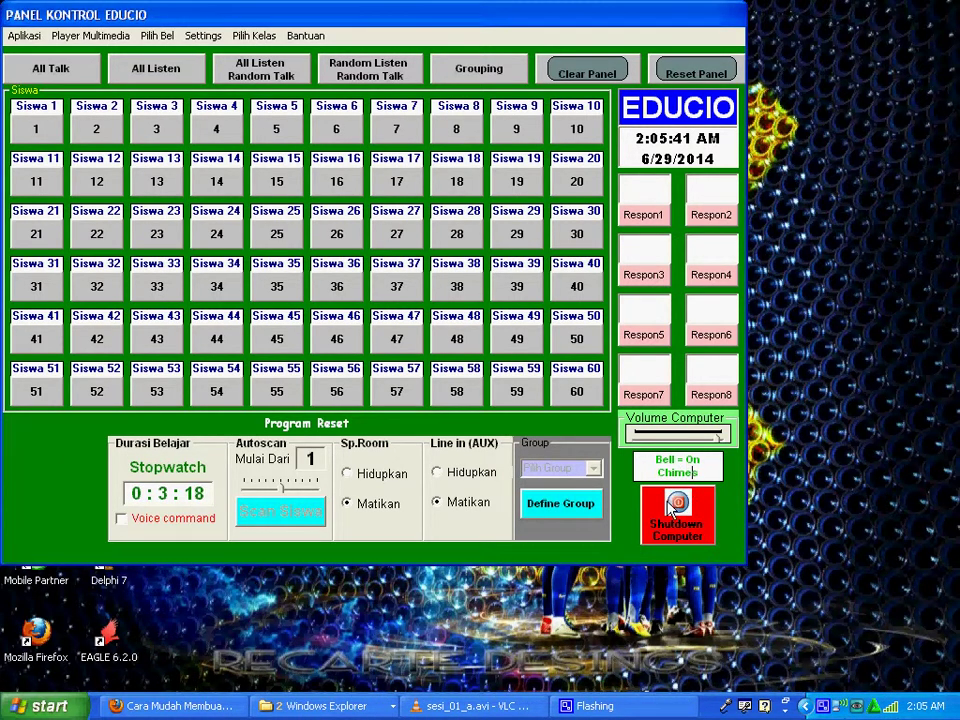